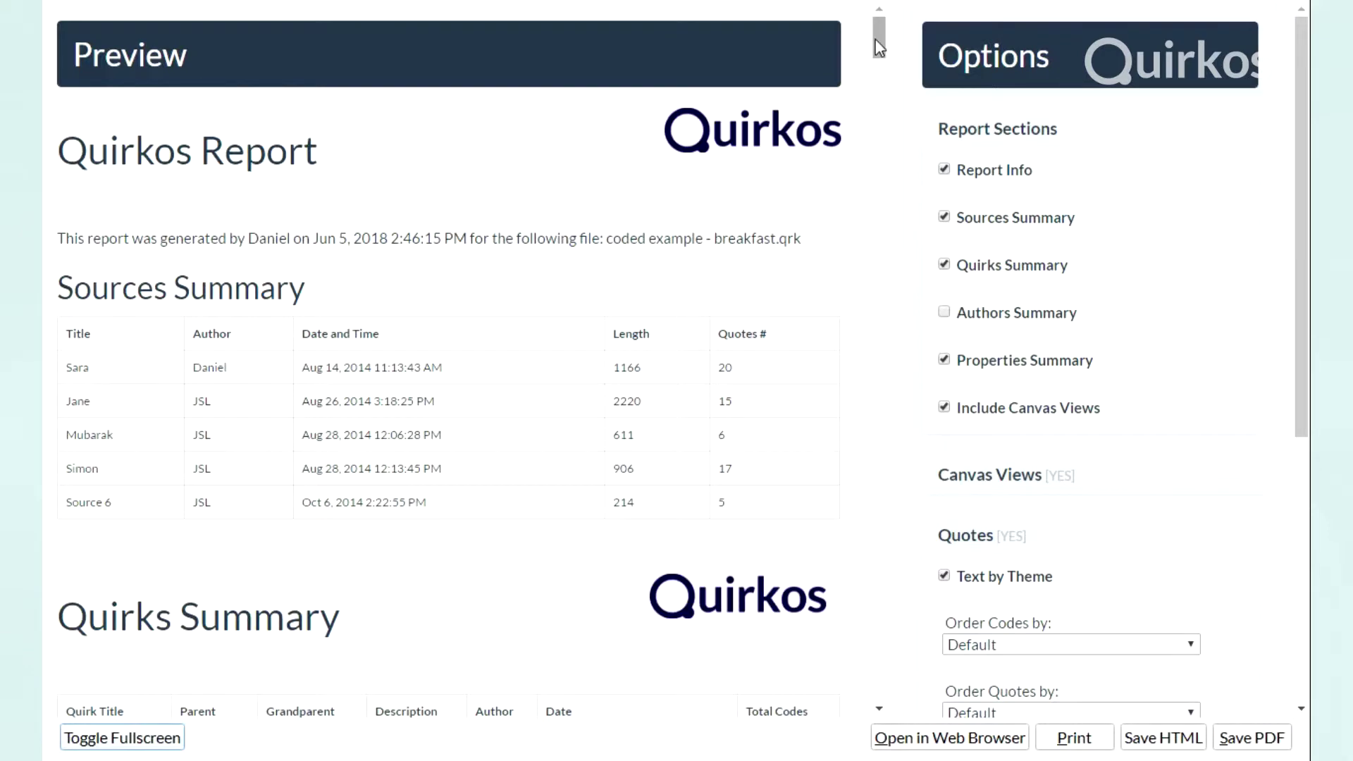
drag(878, 42, 880, 137)
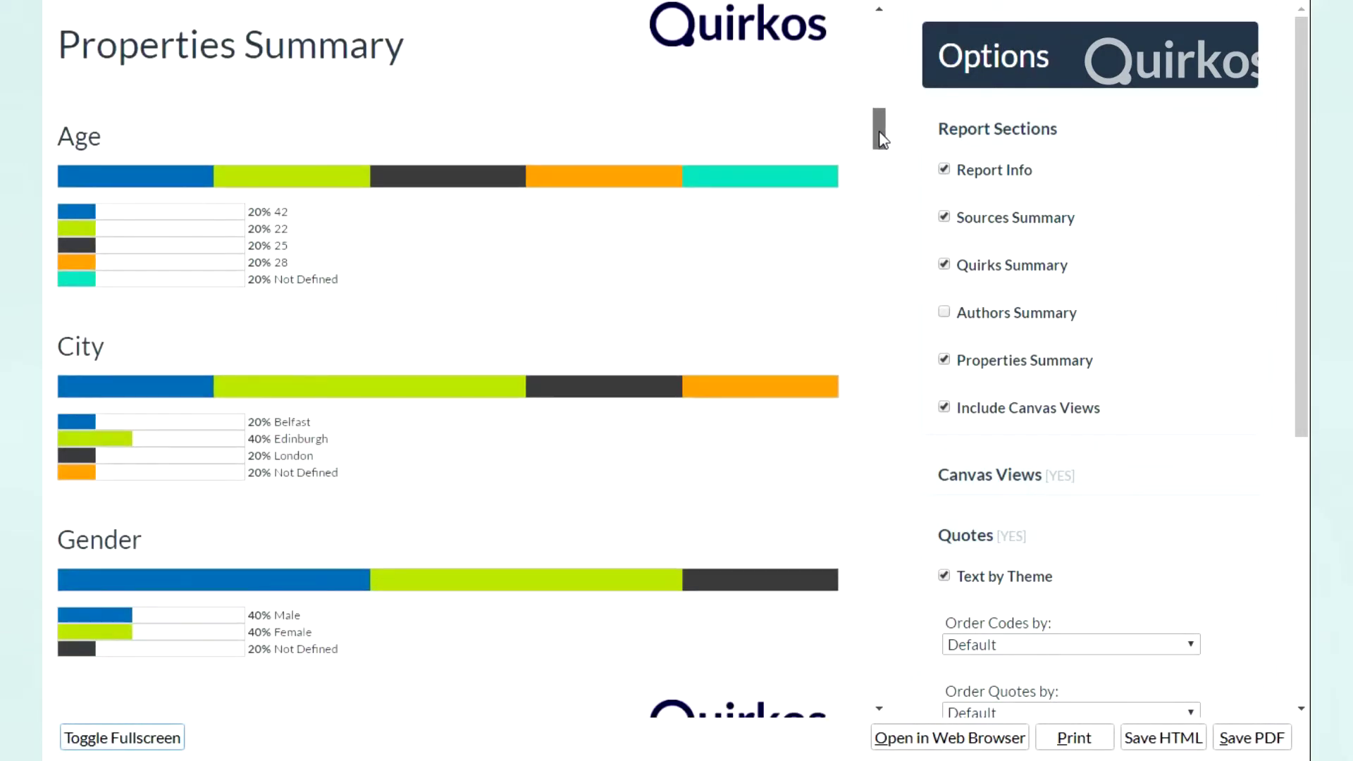
drag(881, 138, 884, 171)
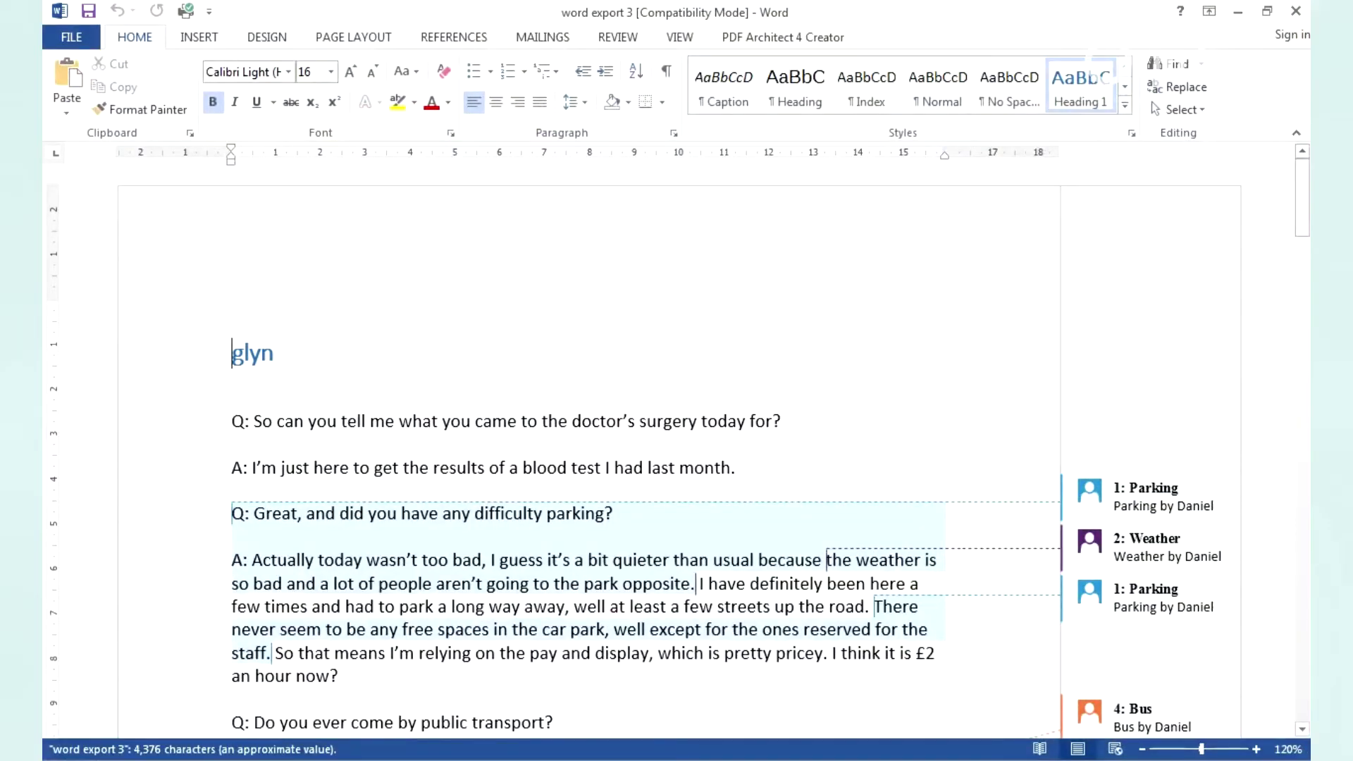
- Highlight the transcript passage linked to the '2: Weather' comment in purple
click(1144, 554)
scroll(866, 479, down, 3)
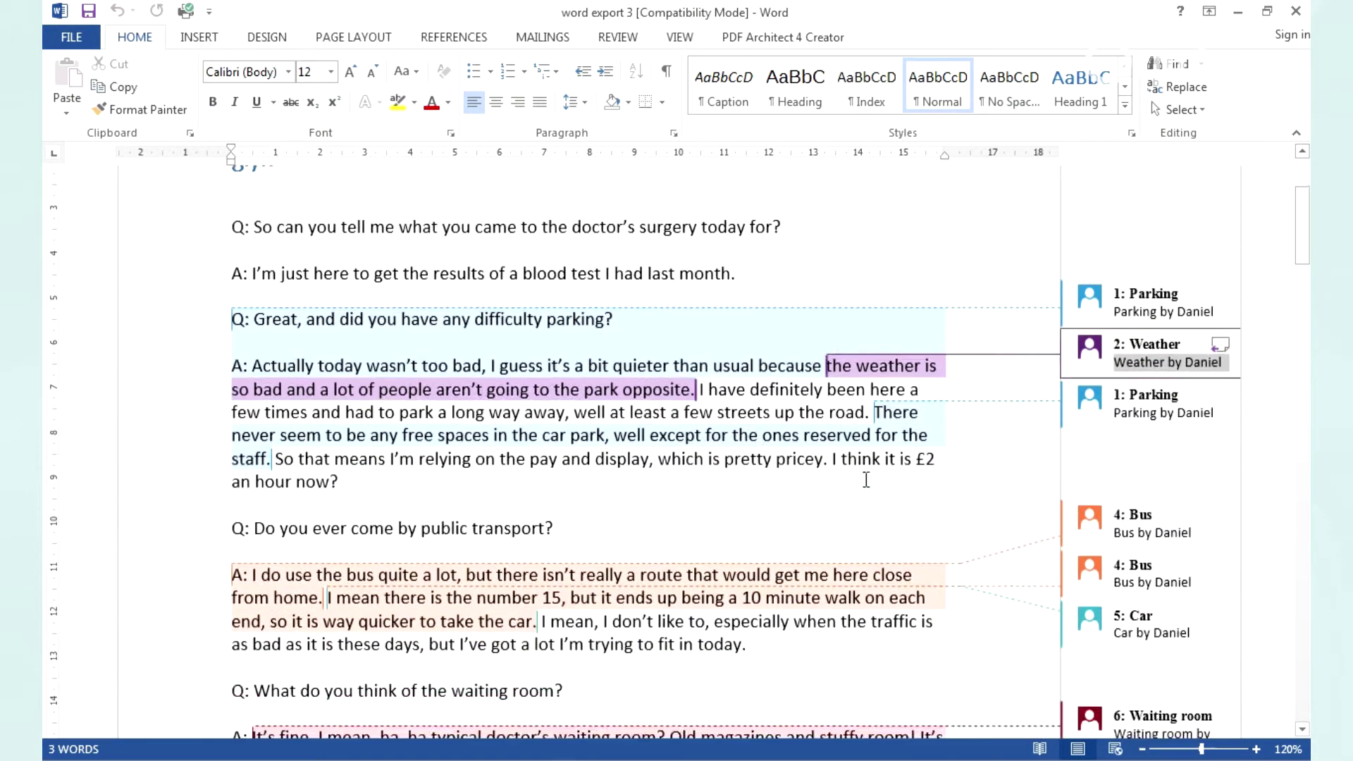